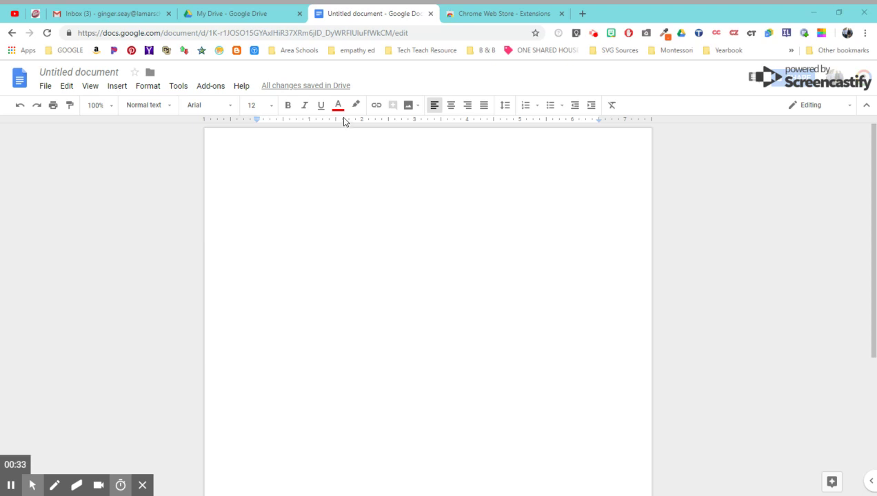
- Look at Page setup's custom page colour options, then cancel without changing the page colour
{"action": "left_click", "coordinate": [43, 90]}
{"action": "left_click", "coordinate": [79, 349]}
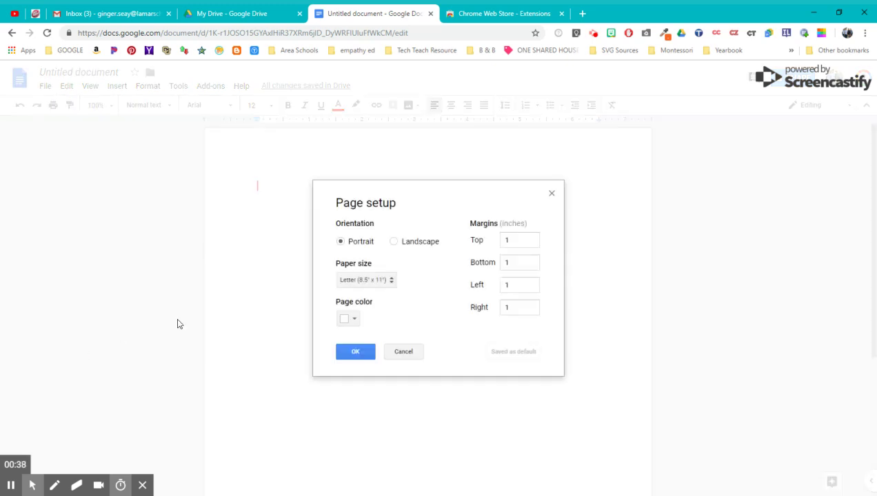
{"action": "left_click", "coordinate": [350, 319]}
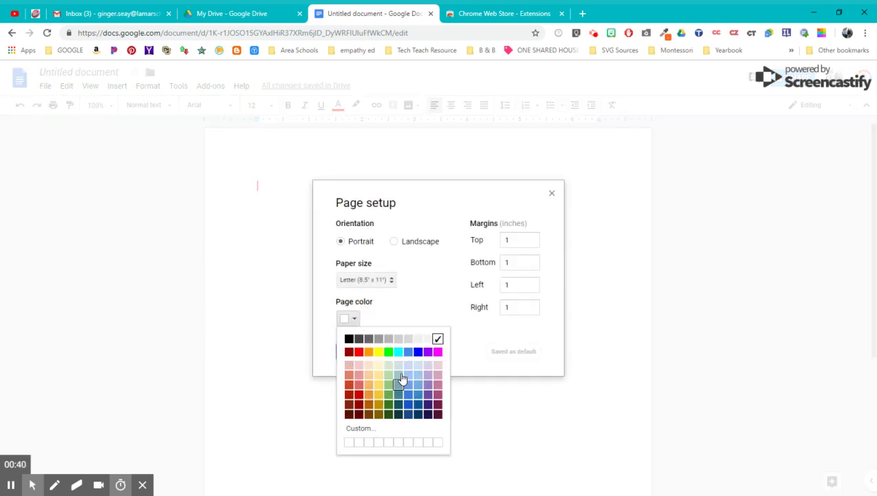
{"action": "left_click", "coordinate": [360, 429]}
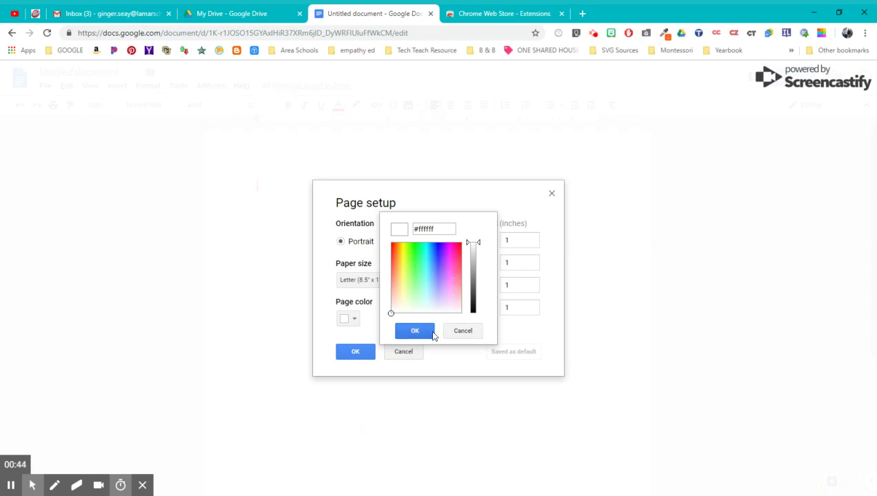
{"action": "left_click", "coordinate": [462, 331]}
{"action": "left_click", "coordinate": [403, 350]}
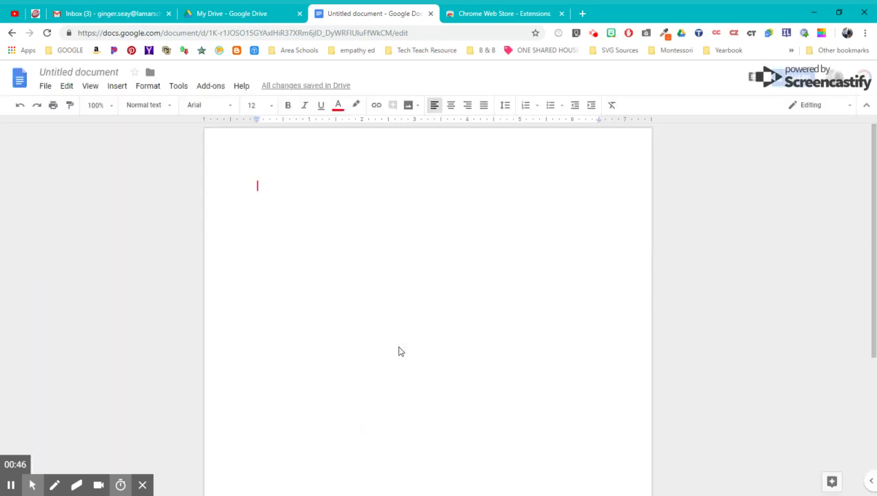
- Set the text colour to the custom light blue #24aaf9
{"action": "left_click", "coordinate": [340, 107]}
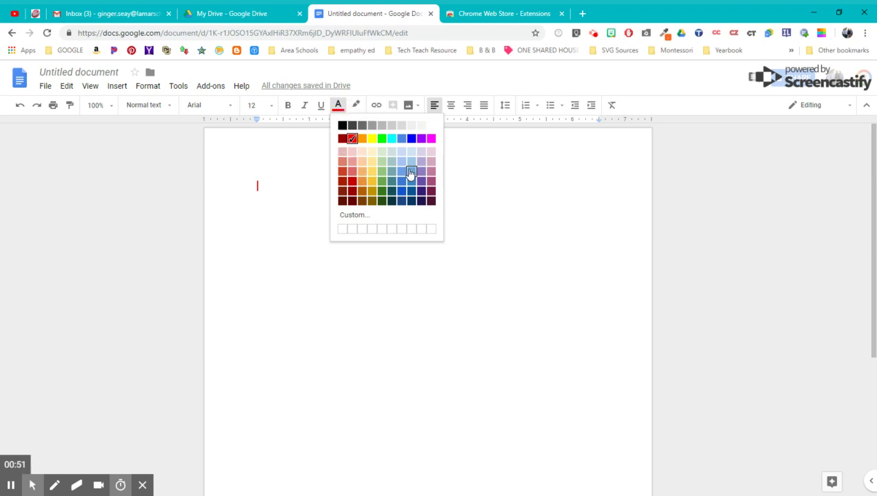
{"action": "left_click", "coordinate": [364, 221]}
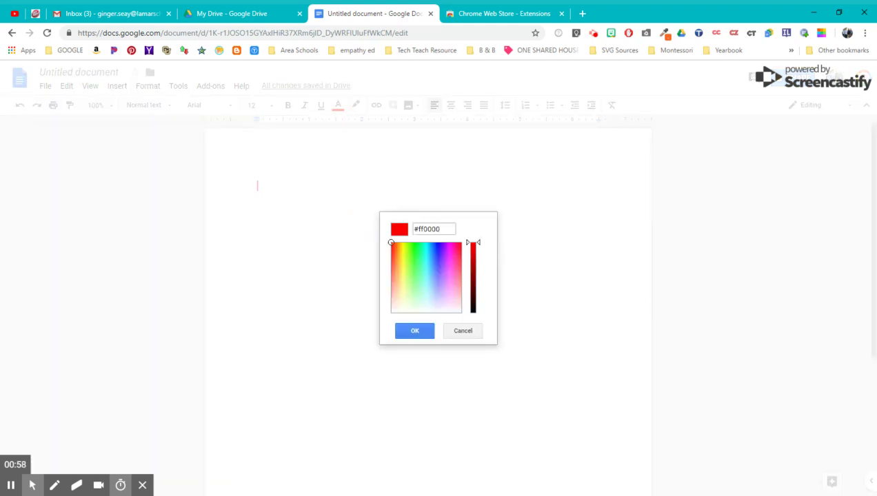
{"action": "left_click", "coordinate": [437, 257]}
{"action": "left_click_drag", "start_coordinate": [473, 266], "coordinate": [477, 282]}
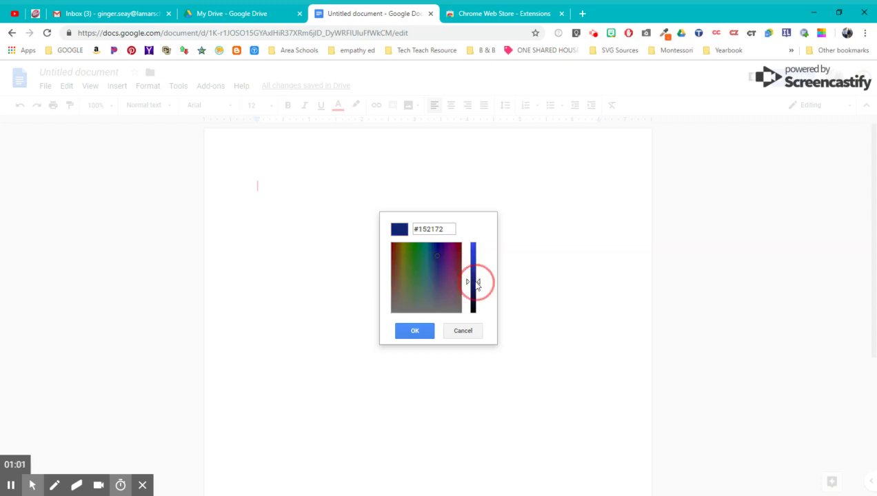
{"action": "left_click", "coordinate": [439, 259]}
{"action": "left_click", "coordinate": [432, 253]}
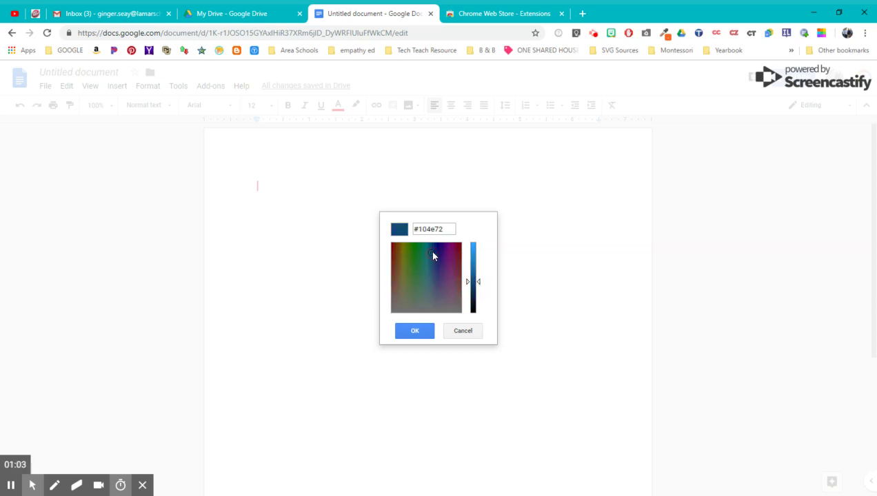
{"action": "left_click", "coordinate": [473, 244]}
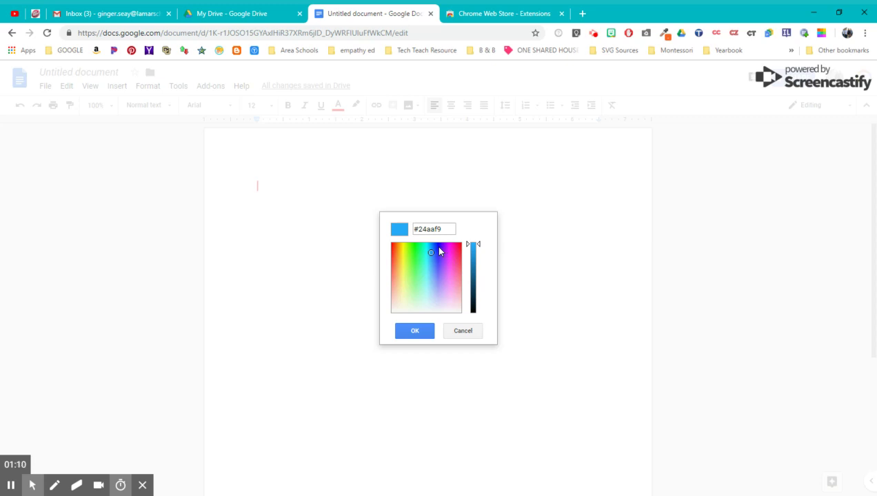
{"action": "left_click", "coordinate": [425, 333]}
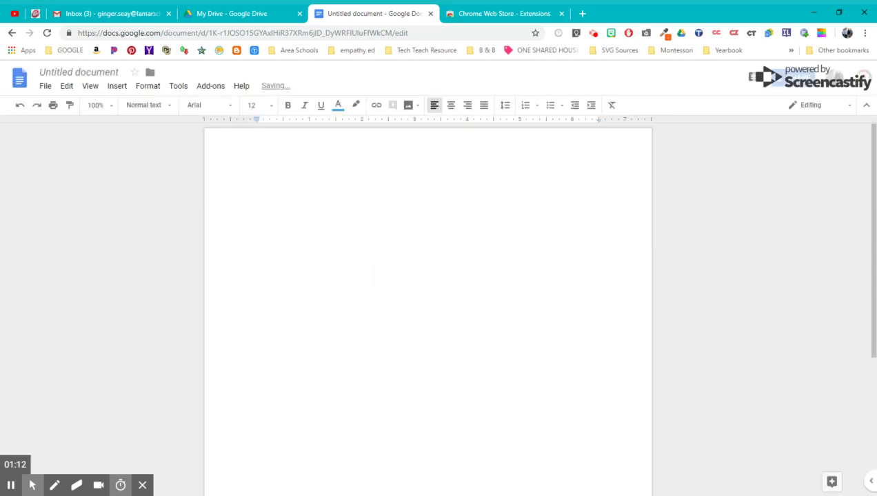
- Enter 'colorzilla' in the Chrome Web Store search box
{"action": "left_click", "coordinate": [473, 14]}
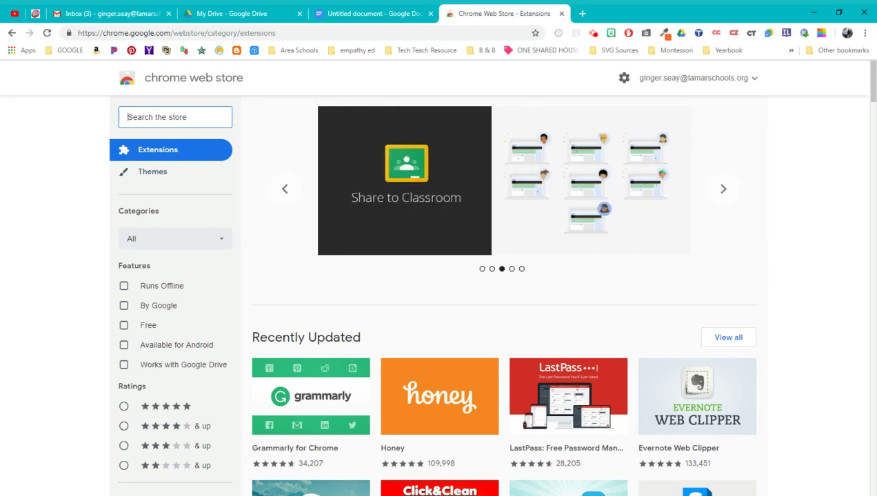
{"action": "type", "text": "colorzilla"}
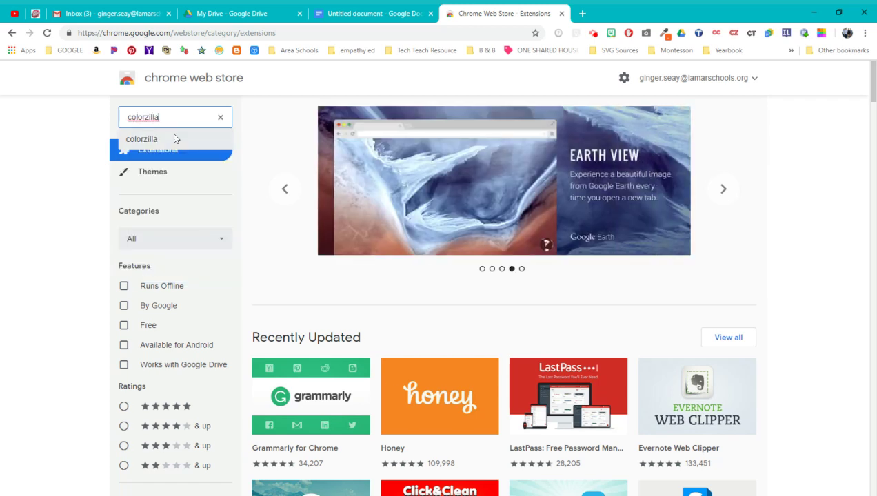
- Run the colorzilla store search and activate the ColorZilla toolbar icon
{"action": "left_click", "coordinate": [173, 141]}
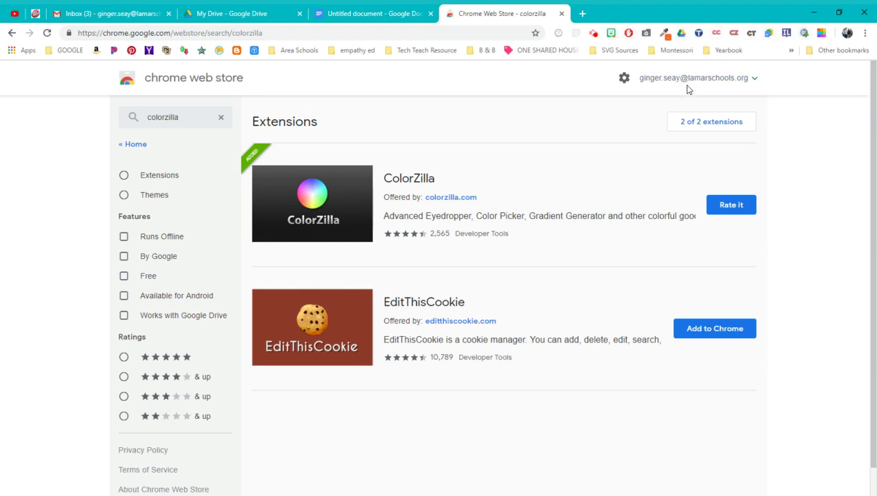
{"action": "left_click", "coordinate": [662, 38]}
- Go to the drpepper.com tab and scroll down to its maroon PRODUCTS navigation bar
{"action": "left_click", "coordinate": [36, 20]}
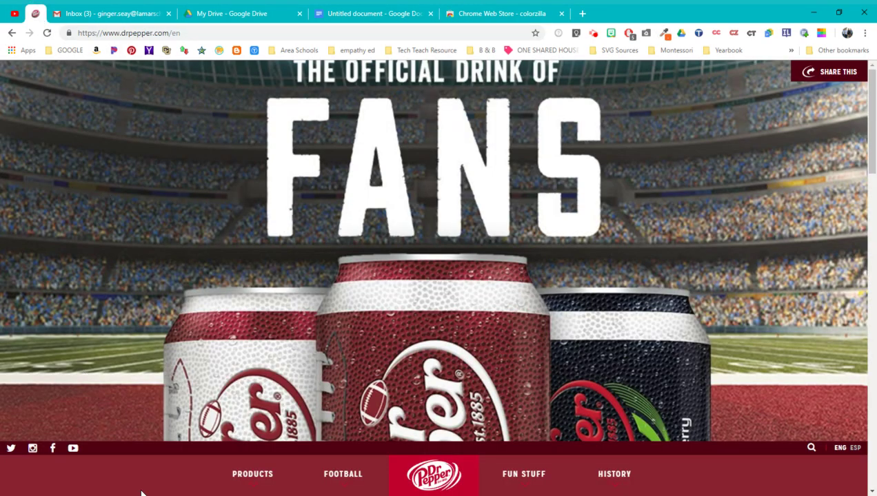
{"action": "scroll", "coordinate": [144, 360], "scroll_direction": "down", "scroll_amount": 3}
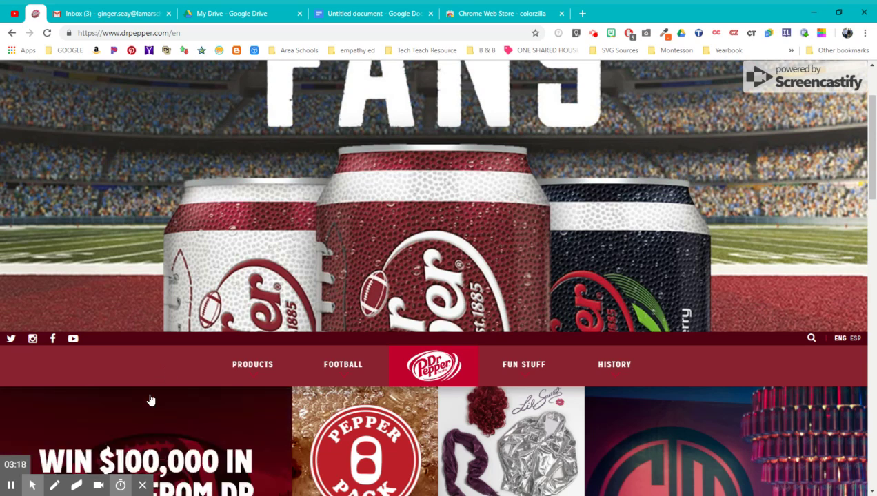
- Sample the maroon nav bar with ColorZilla's eyedropper, copying #8A2231, then close the picker
{"action": "left_click", "coordinate": [662, 34]}
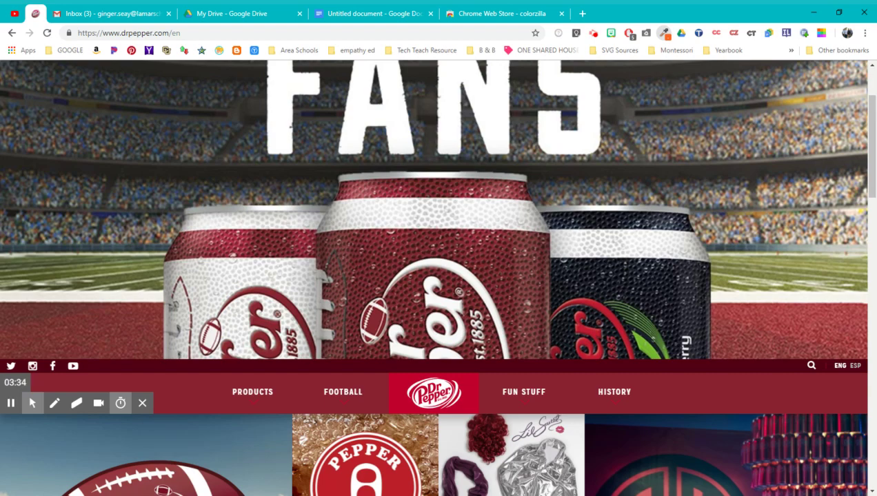
{"action": "left_click", "coordinate": [664, 32]}
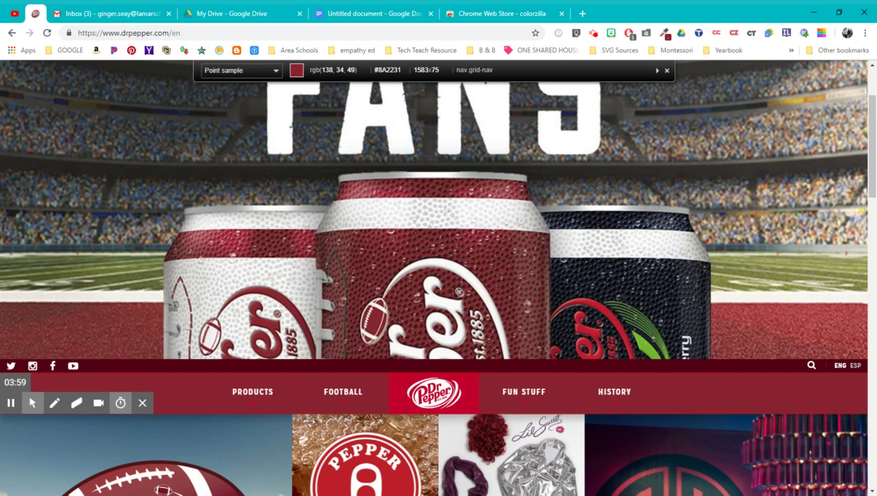
{"action": "left_click", "coordinate": [178, 315]}
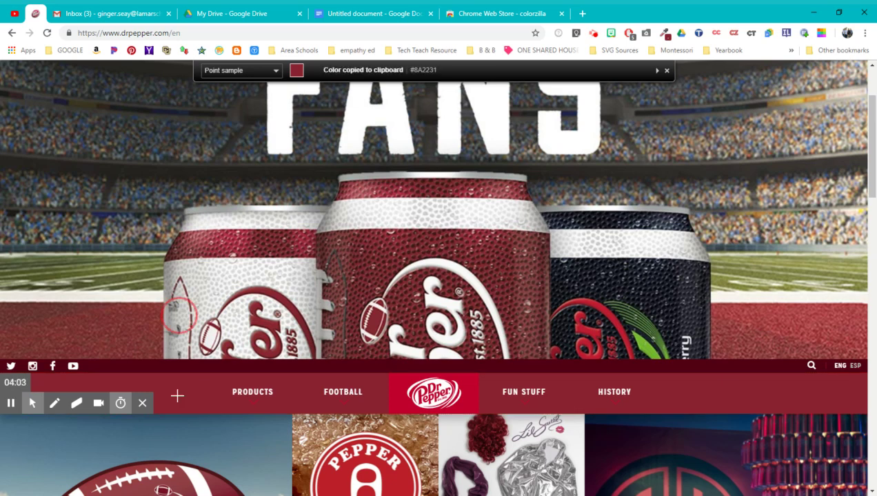
{"action": "key", "text": "Escape"}
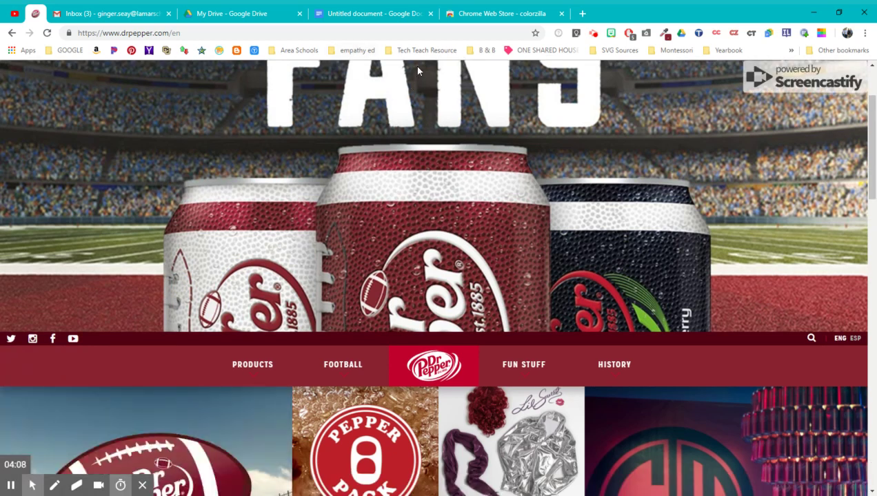
- Type 'Dr Pepper' in the document and colour it with custom hex #8A2231
{"action": "left_click", "coordinate": [388, 14]}
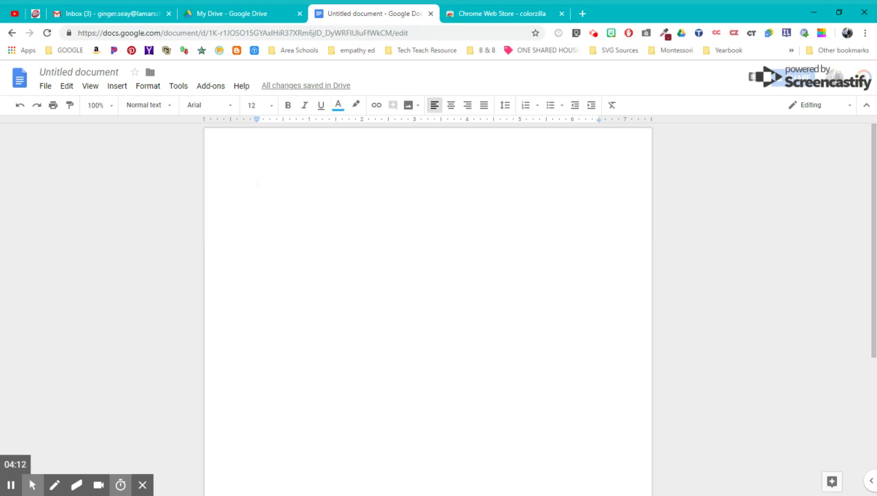
{"action": "type", "text": "Dr Pepper"}
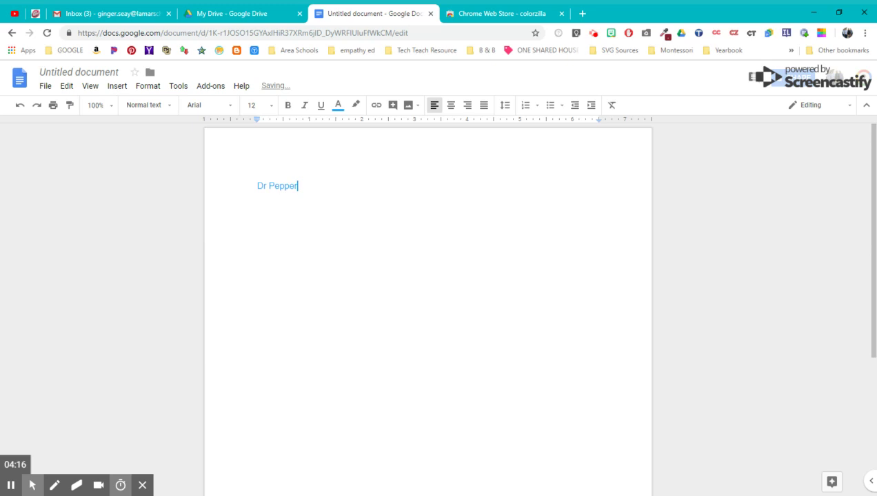
{"action": "left_click_drag", "start_coordinate": [259, 186], "coordinate": [315, 189]}
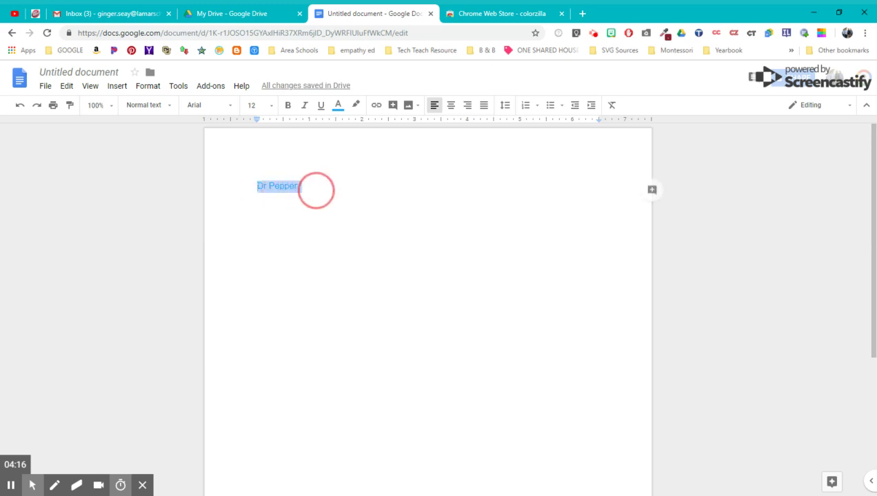
{"action": "left_click", "coordinate": [340, 113]}
{"action": "left_click", "coordinate": [353, 216]}
{"action": "left_click_drag", "start_coordinate": [446, 229], "coordinate": [419, 230]}
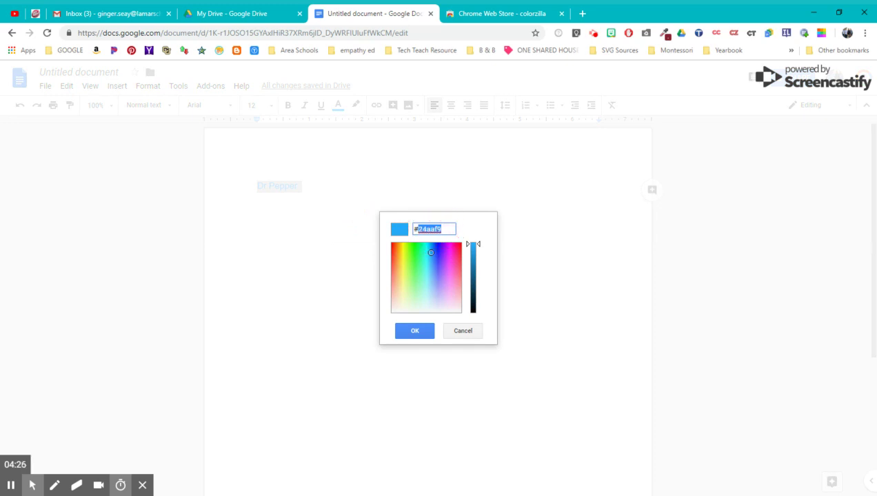
{"action": "key", "text": "ctrl+v"}
{"action": "left_click", "coordinate": [422, 228]}
{"action": "key", "text": "BackSpace"}
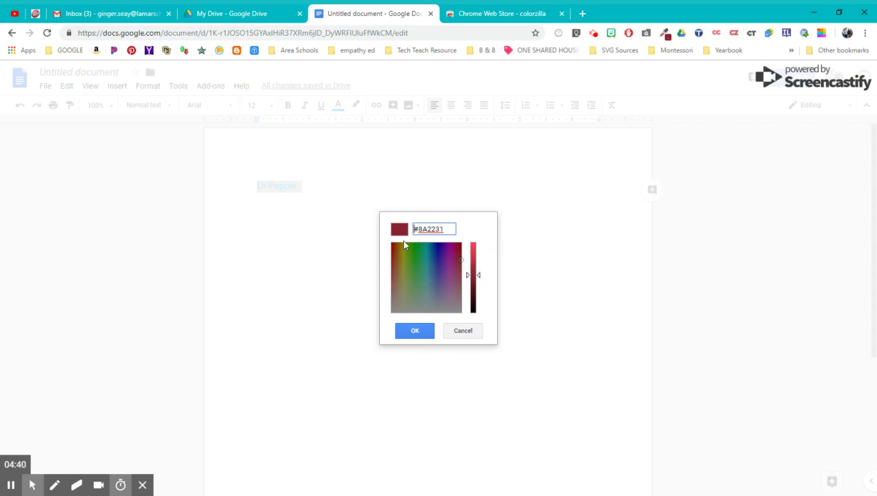
{"action": "left_click", "coordinate": [416, 332]}
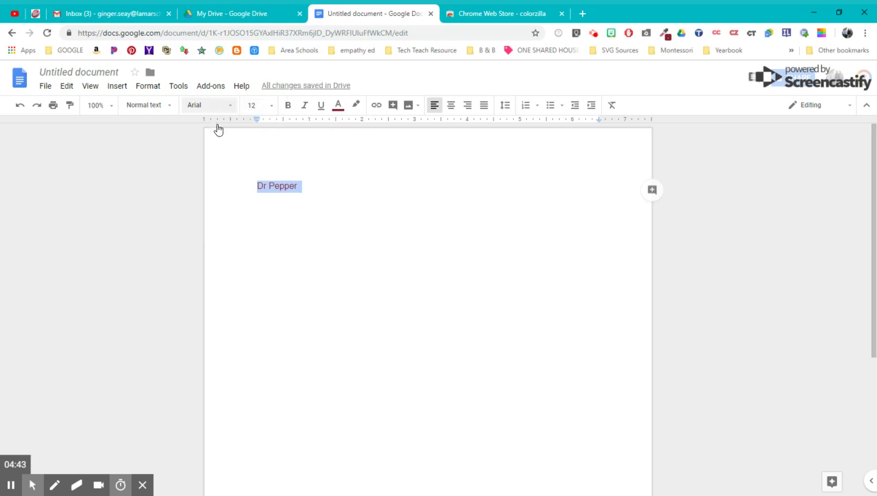
- Set 'Dr Pepper' in Permanent Marker font at size 36
{"action": "left_click", "coordinate": [208, 105]}
{"action": "left_click", "coordinate": [235, 164]}
{"action": "left_click", "coordinate": [270, 105]}
{"action": "left_click", "coordinate": [267, 228]}
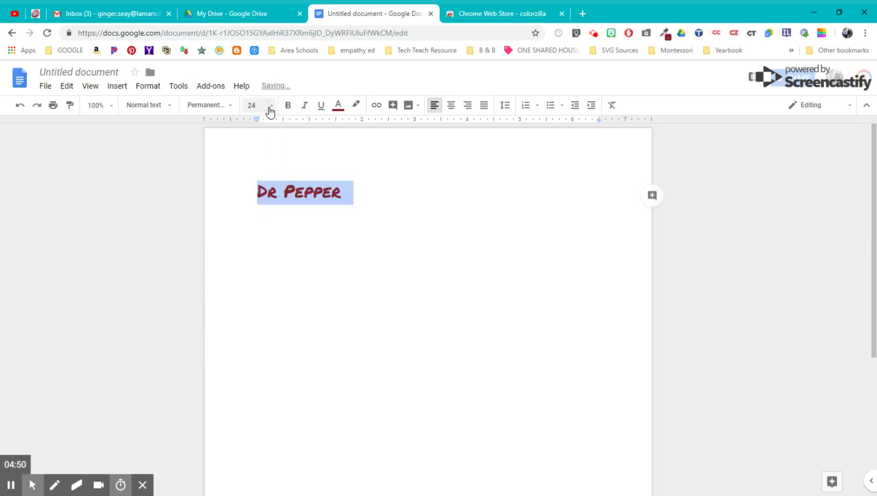
{"action": "left_click", "coordinate": [269, 110]}
{"action": "left_click", "coordinate": [272, 257]}
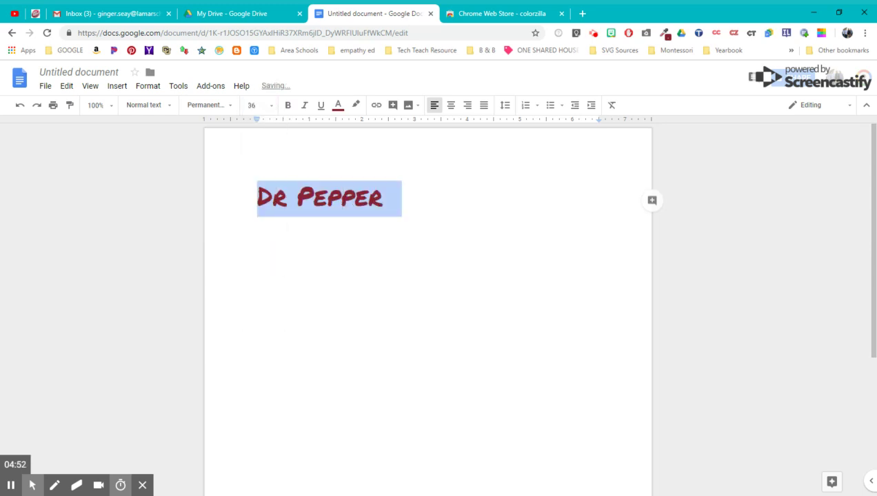
{"action": "left_click", "coordinate": [305, 263]}
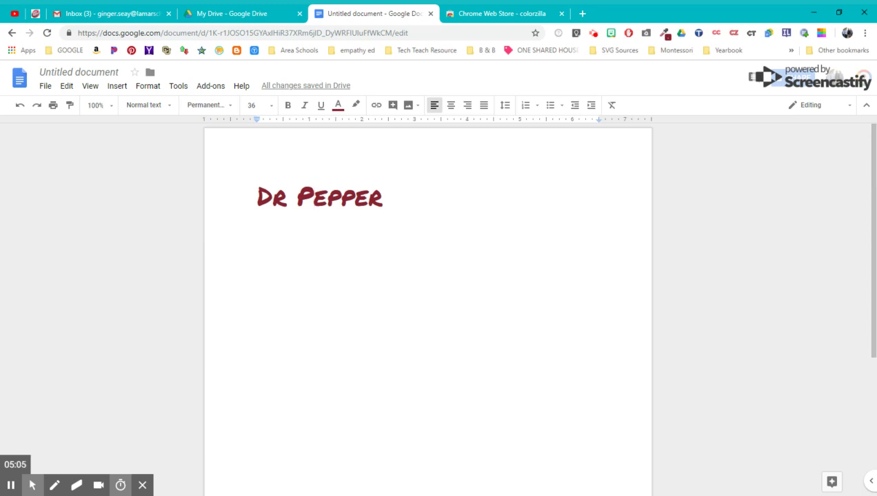
- Glance at the Dr Pepper tab, then return to the Chrome Web Store colorzilla results
{"action": "left_click", "coordinate": [34, 13]}
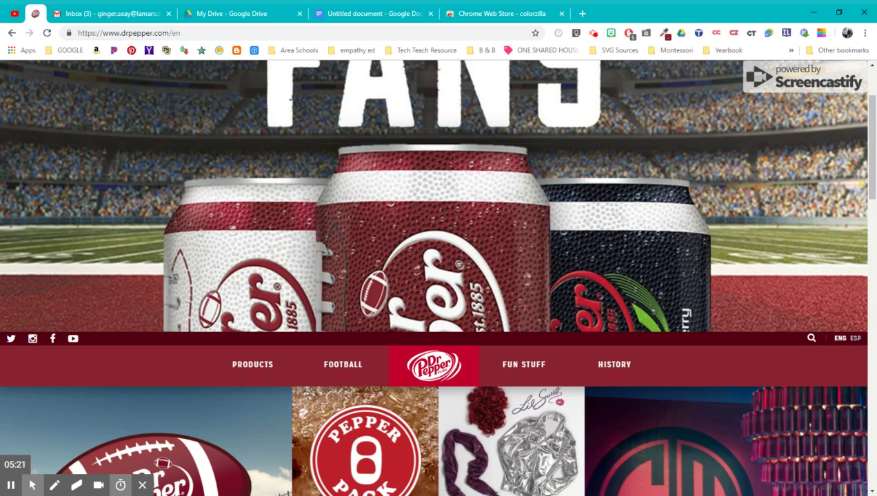
{"action": "left_click", "coordinate": [498, 20]}
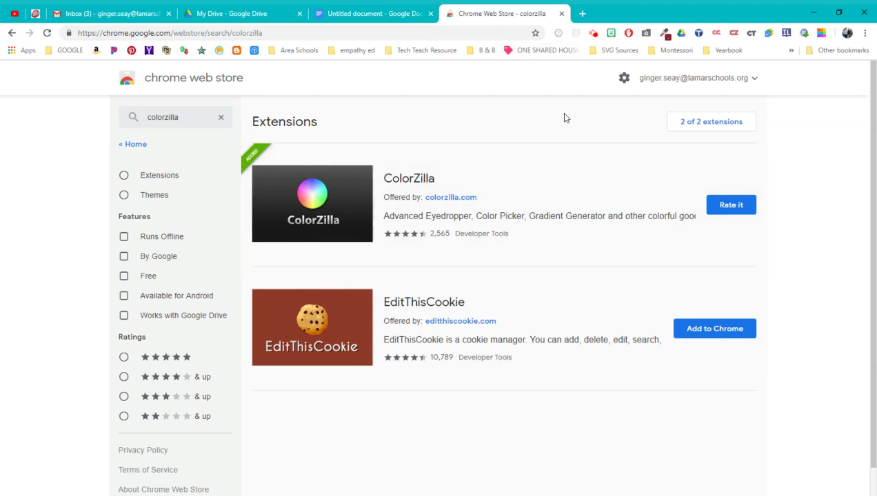
- Search Google for 'colorhexa' in a new tab and open ColorHexa.com
{"action": "left_click", "coordinate": [582, 14]}
{"action": "type", "text": "col"}
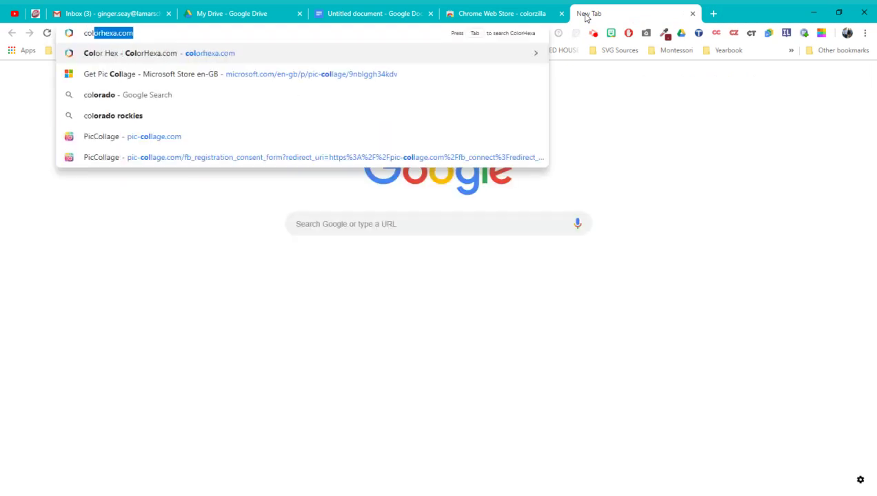
{"action": "type", "text": "or"}
{"action": "key", "text": "BackSpace"}
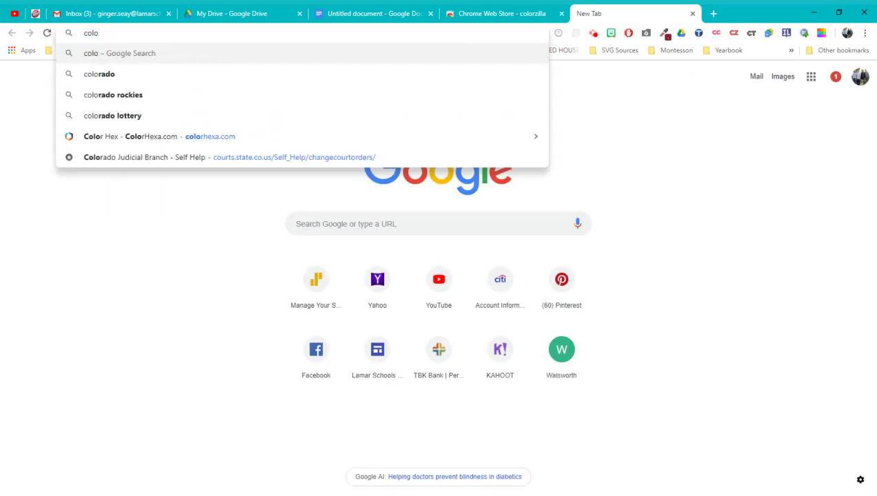
{"action": "type", "text": "rhexa"}
{"action": "key", "text": "Return"}
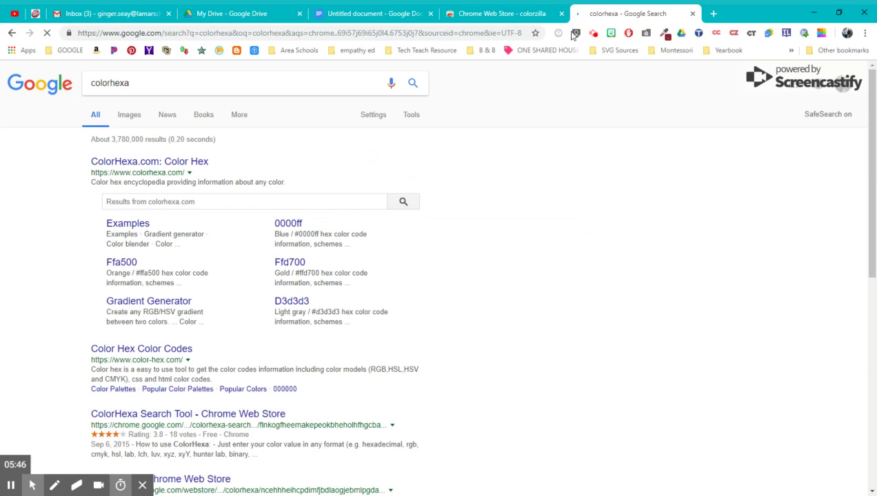
{"action": "left_click", "coordinate": [109, 164]}
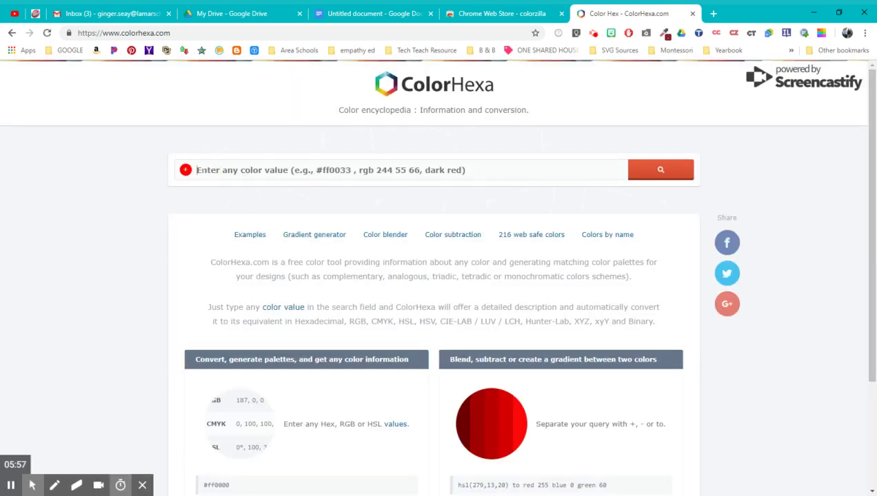
- Look up #8A2231 on ColorHexa and scroll down through its conversions to the colour schemes
{"action": "key", "text": "ctrl+v"}
{"action": "key", "text": "Return"}
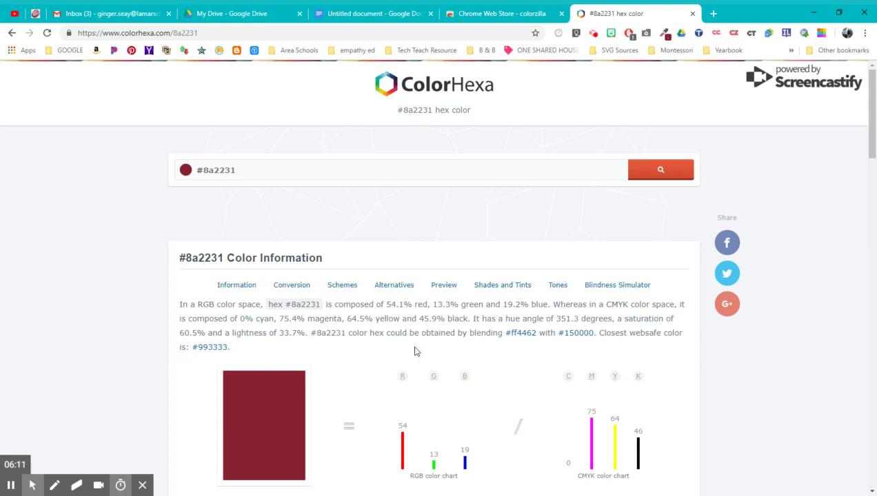
{"action": "scroll", "coordinate": [415, 352], "scroll_direction": "down", "scroll_amount": 1}
{"action": "scroll", "coordinate": [415, 351], "scroll_direction": "down", "scroll_amount": 2}
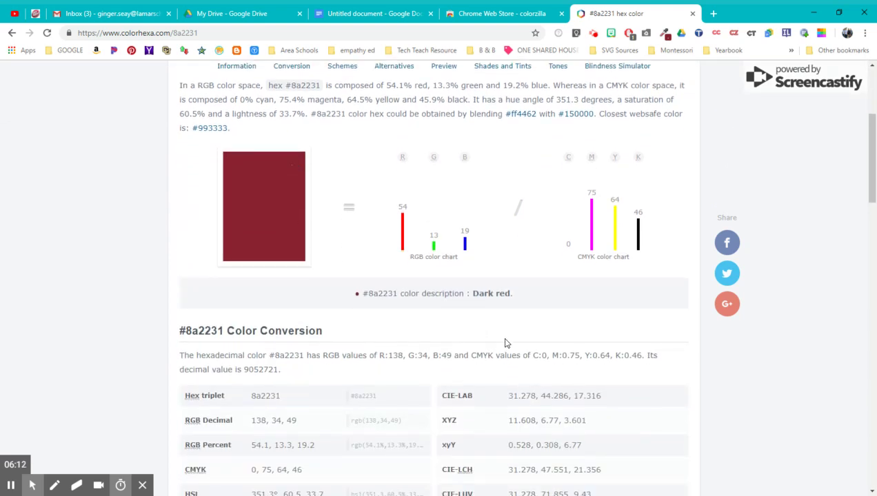
{"action": "scroll", "coordinate": [413, 289], "scroll_direction": "down", "scroll_amount": 2}
{"action": "scroll", "coordinate": [355, 262], "scroll_direction": "down", "scroll_amount": 2}
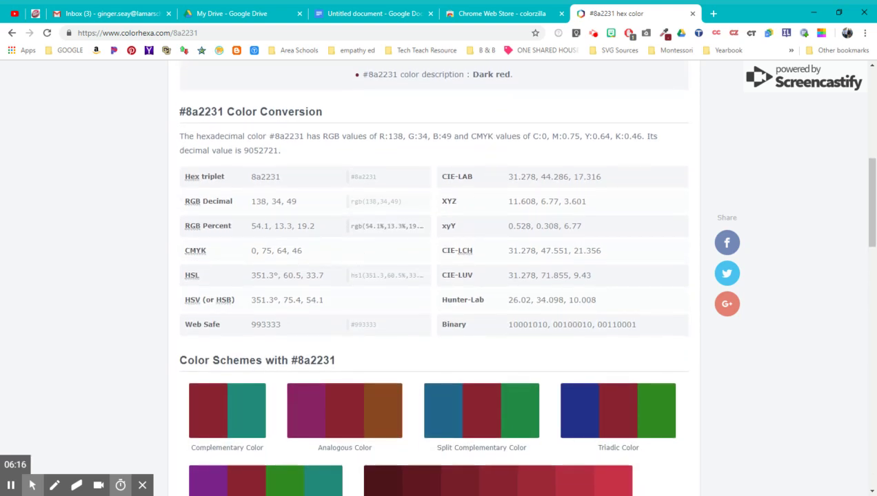
{"action": "scroll", "coordinate": [450, 279], "scroll_direction": "down", "scroll_amount": 3}
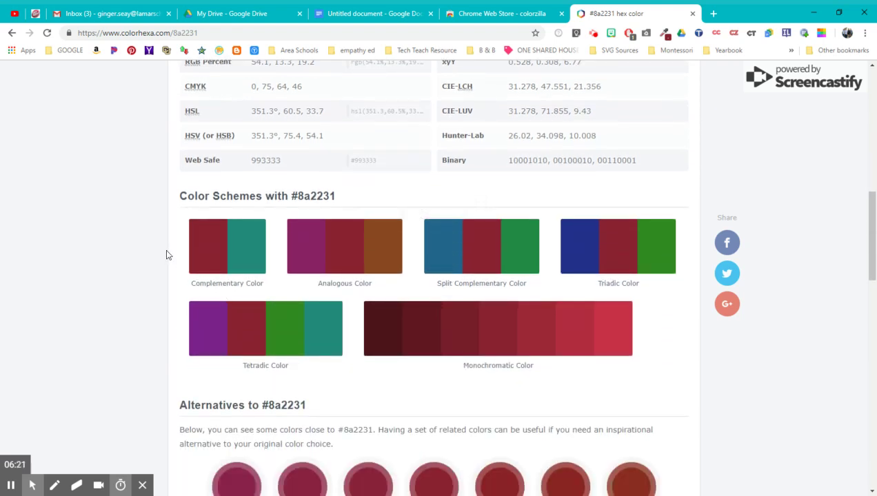
{"action": "mouse_move", "coordinate": [218, 276]}
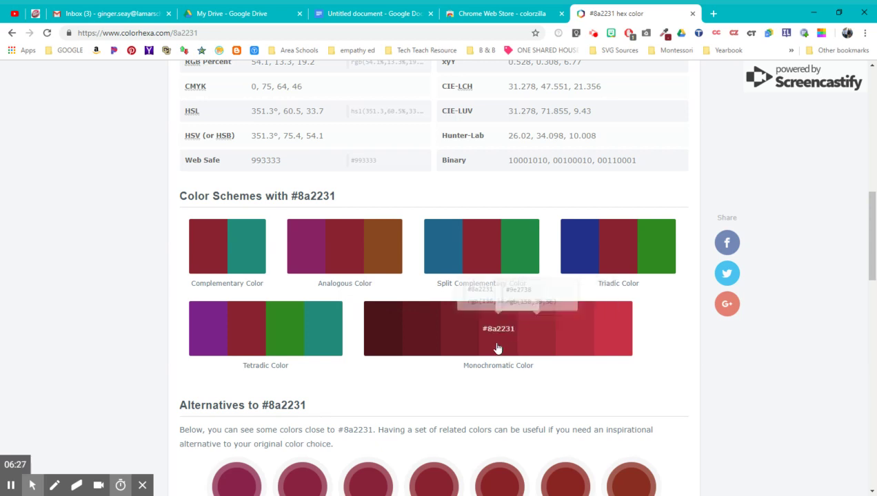
{"action": "mouse_move", "coordinate": [254, 347]}
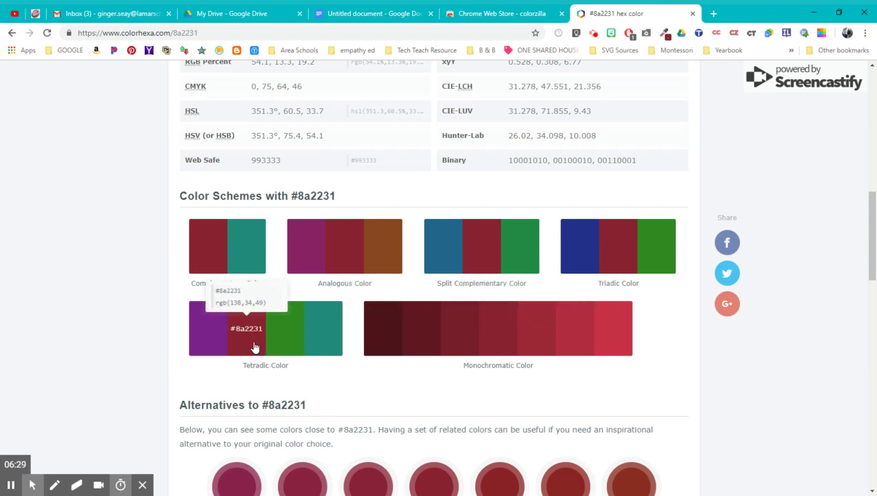
{"action": "scroll", "coordinate": [254, 348], "scroll_direction": "down", "scroll_amount": 3}
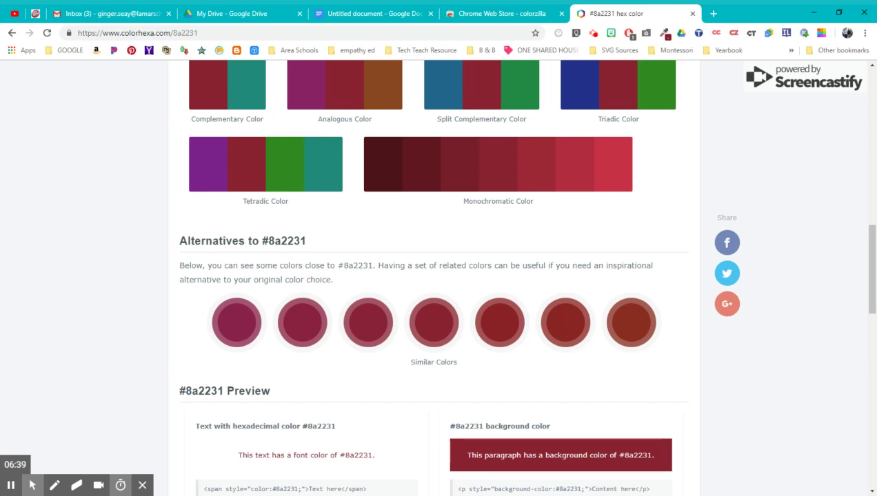
{"action": "scroll", "coordinate": [400, 337], "scroll_direction": "up", "scroll_amount": 2}
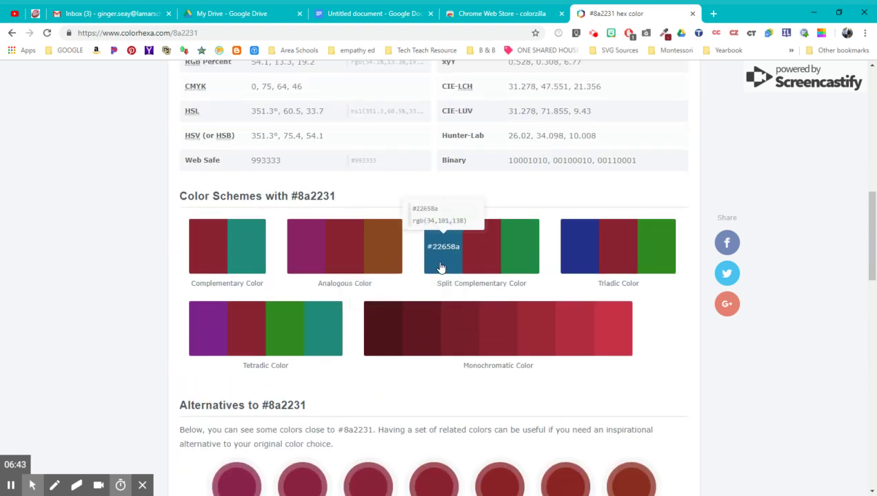
{"action": "mouse_move", "coordinate": [480, 263]}
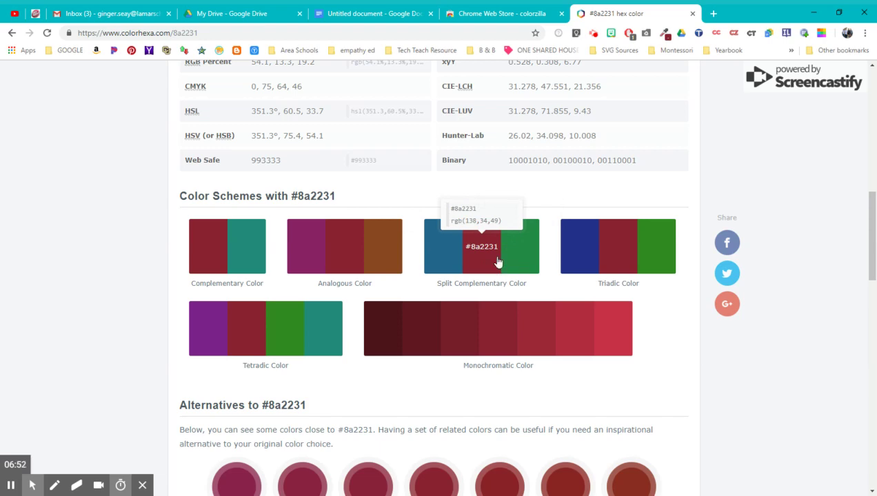
{"action": "scroll", "coordinate": [498, 262], "scroll_direction": "down", "scroll_amount": 6}
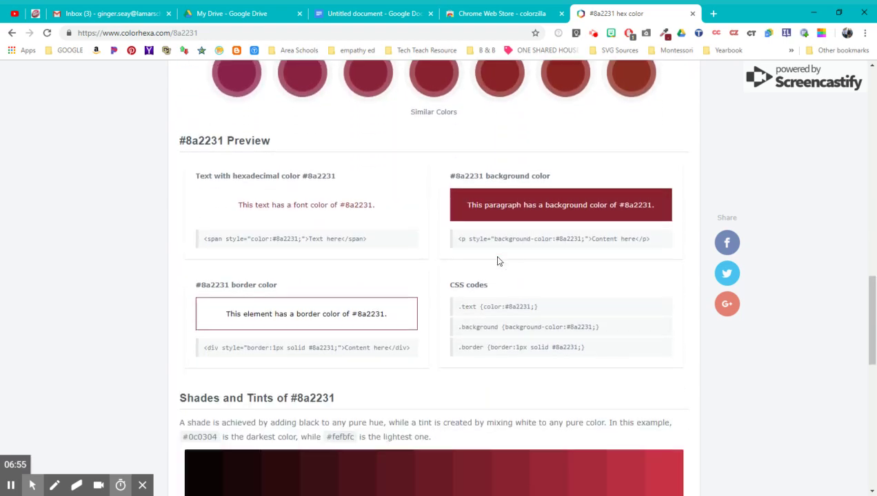
{"action": "scroll", "coordinate": [498, 262], "scroll_direction": "down", "scroll_amount": 4}
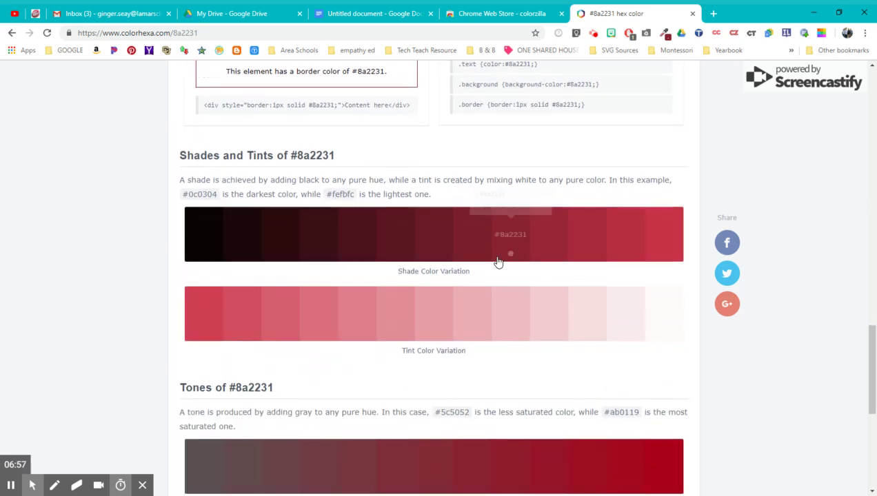
{"action": "scroll", "coordinate": [498, 260], "scroll_direction": "down", "scroll_amount": 2}
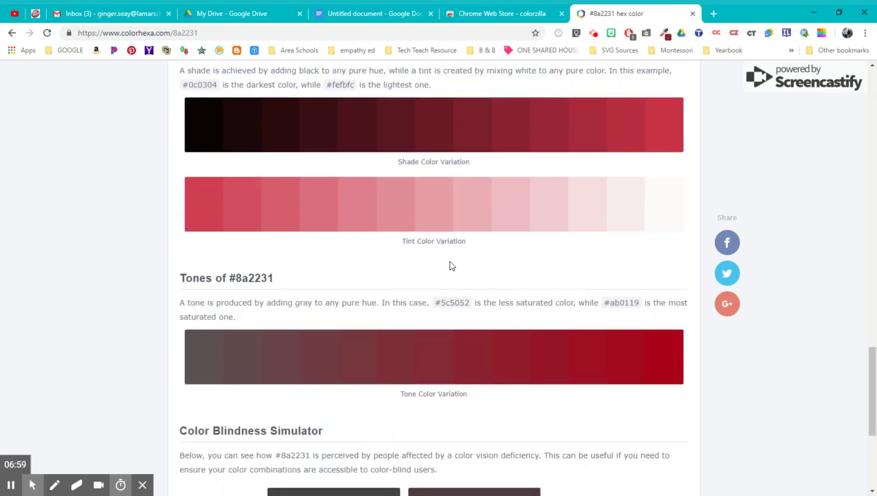
{"action": "mouse_move", "coordinate": [286, 213]}
{"action": "mouse_move", "coordinate": [637, 213]}
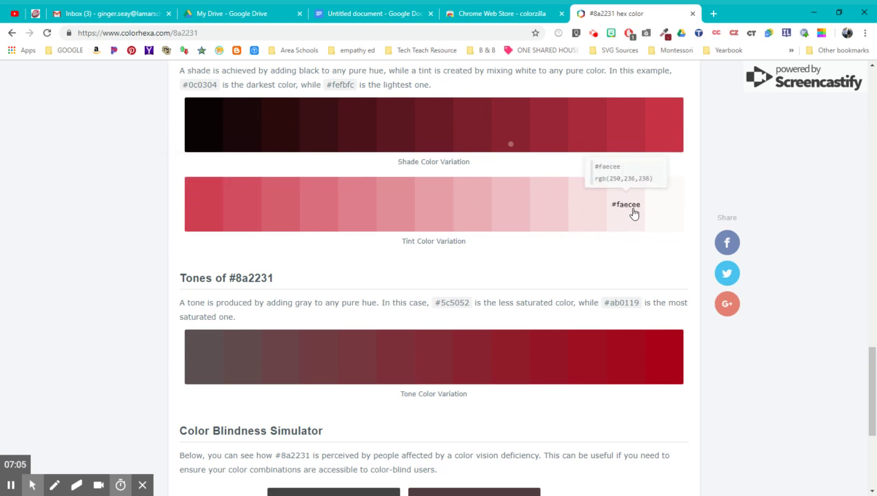
{"action": "scroll", "coordinate": [633, 214], "scroll_direction": "down", "scroll_amount": 4}
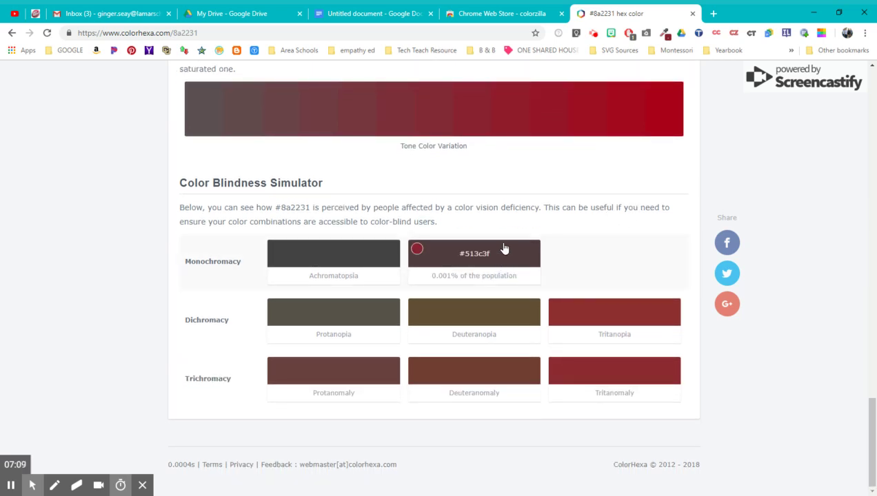
{"action": "mouse_move", "coordinate": [385, 268]}
{"action": "scroll", "coordinate": [501, 351], "scroll_direction": "up", "scroll_amount": 3}
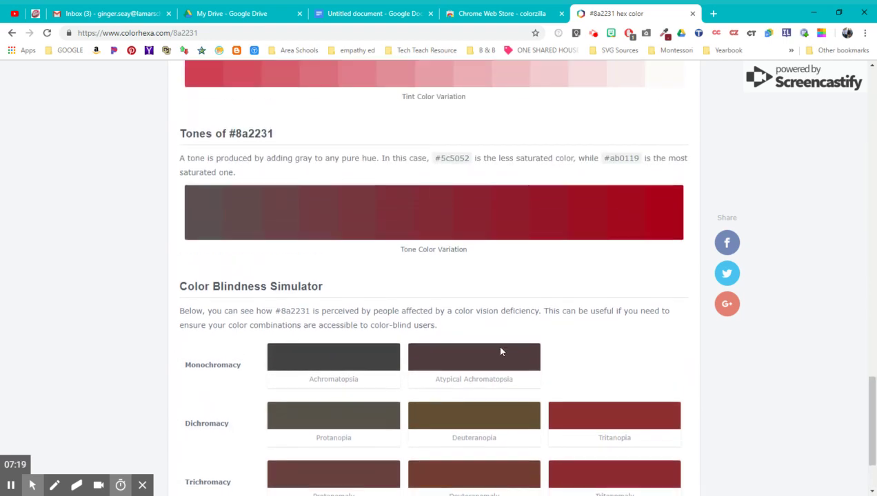
{"action": "scroll", "coordinate": [501, 352], "scroll_direction": "up", "scroll_amount": 15}
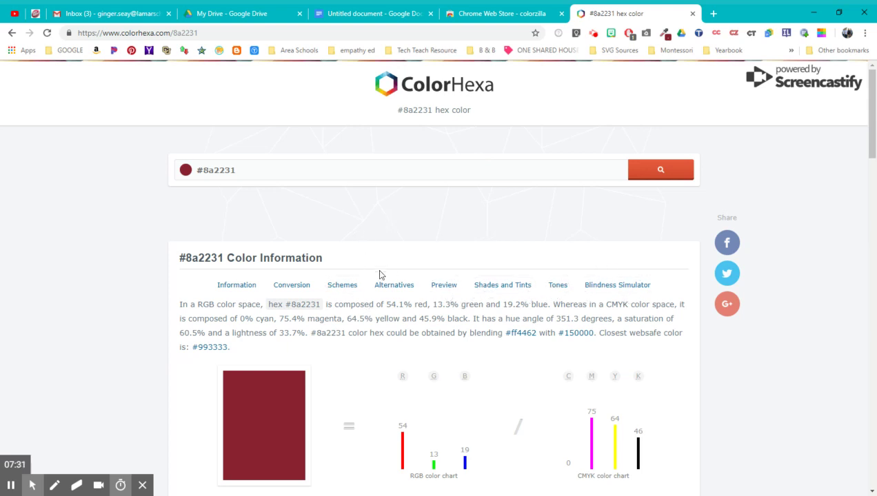
- Scroll further down the #8a2231 page, then open ColorZilla from the toolbar
{"action": "scroll", "coordinate": [458, 343], "scroll_direction": "down", "scroll_amount": 3}
{"action": "scroll", "coordinate": [455, 343], "scroll_direction": "down", "scroll_amount": 6}
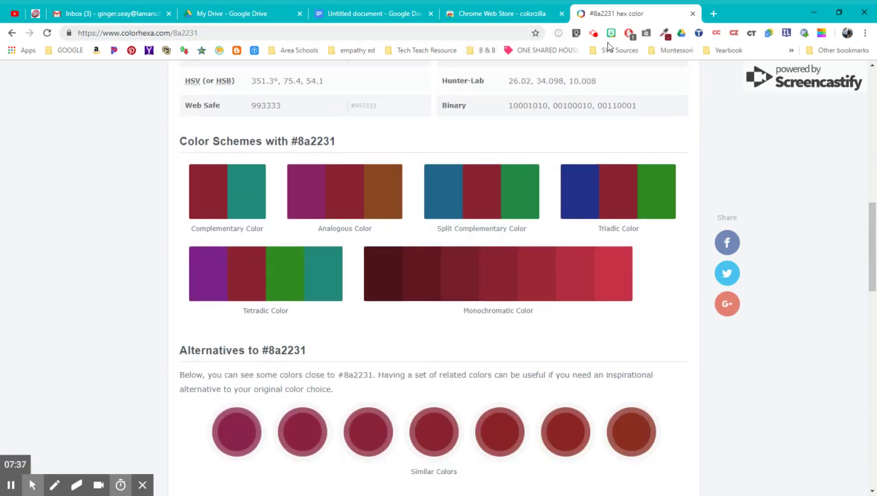
{"action": "left_click", "coordinate": [663, 34]}
{"action": "left_click", "coordinate": [372, 13]}
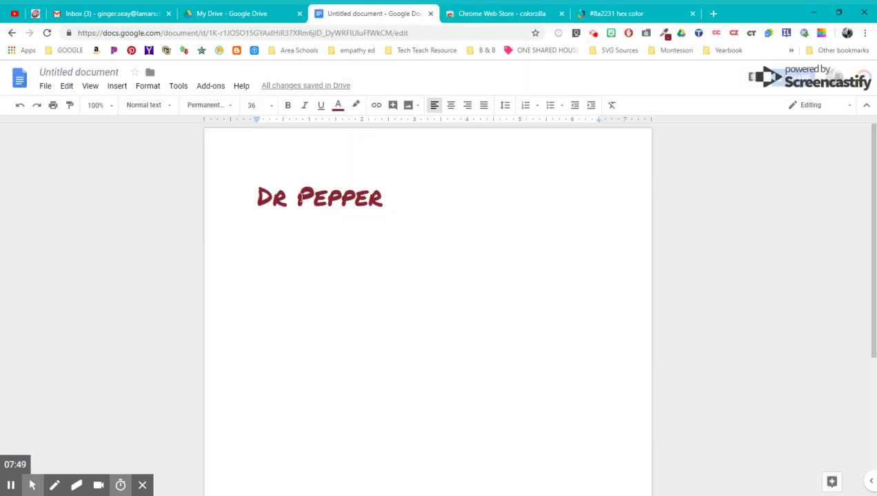